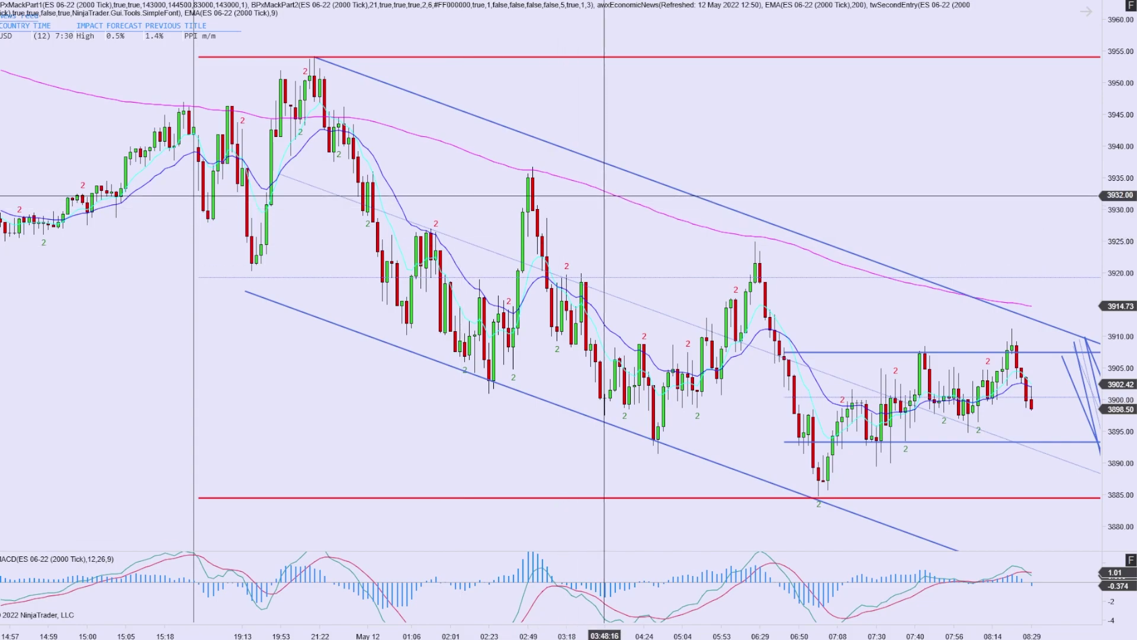
click(457, 261)
click(446, 276)
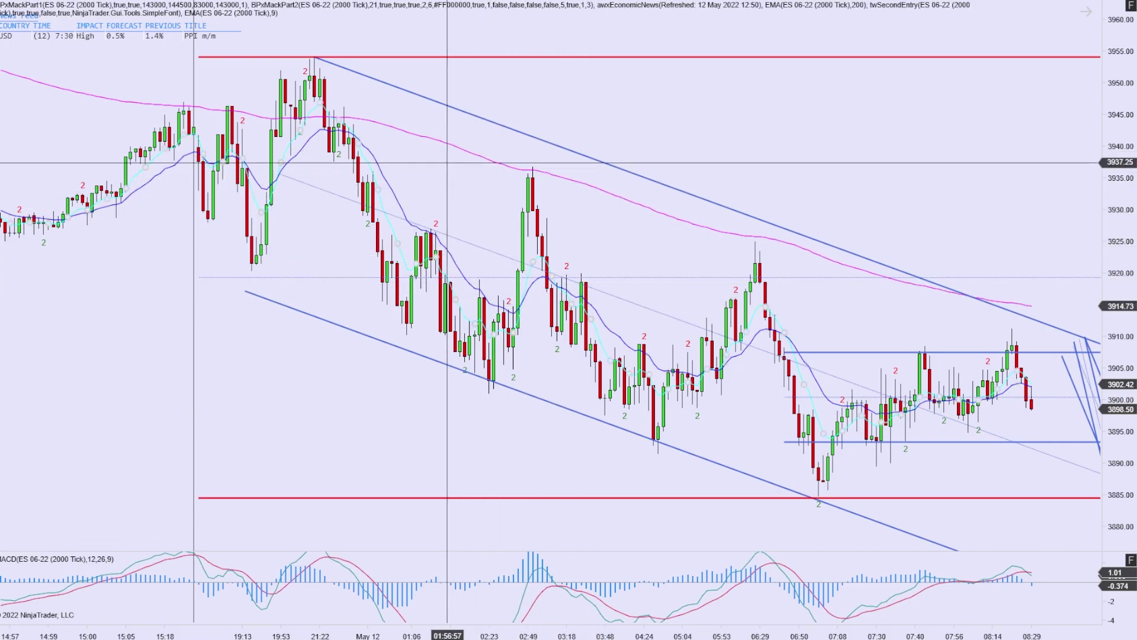
click(452, 142)
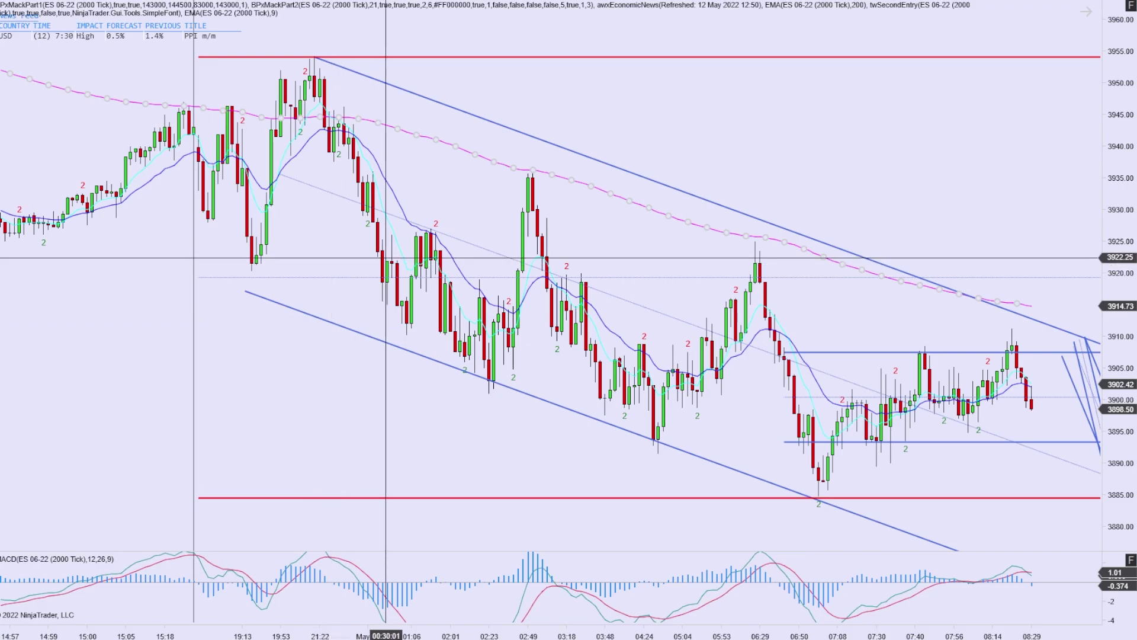
click(886, 184)
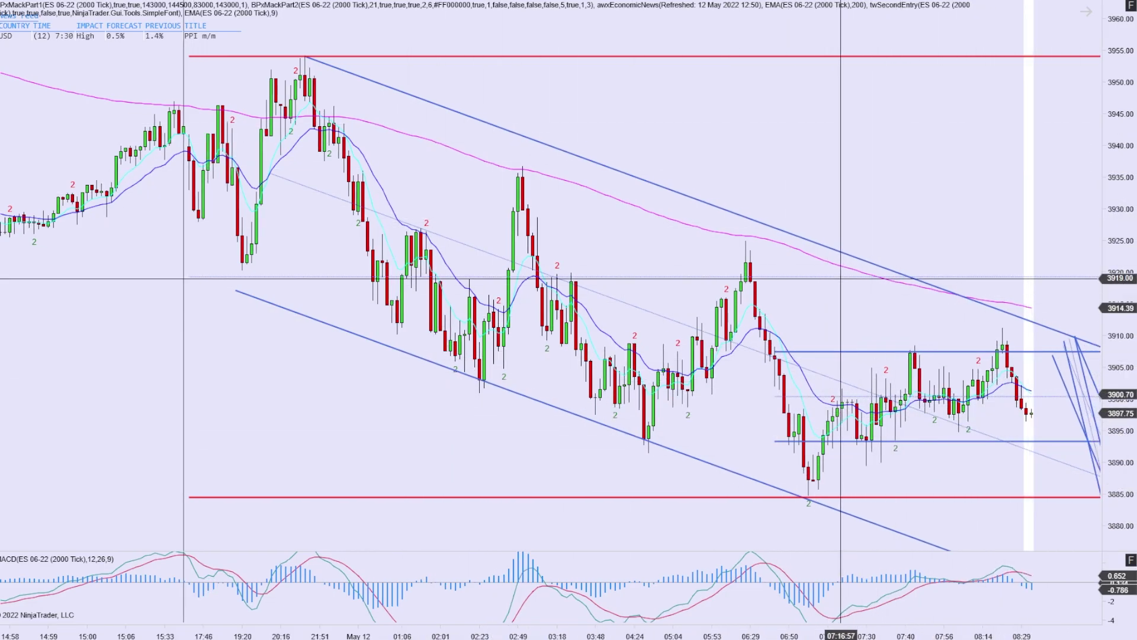
- Remove the wider of the two steep descending channels that start at the 08:31 swing high
scroll(1036, 333, up, 3)
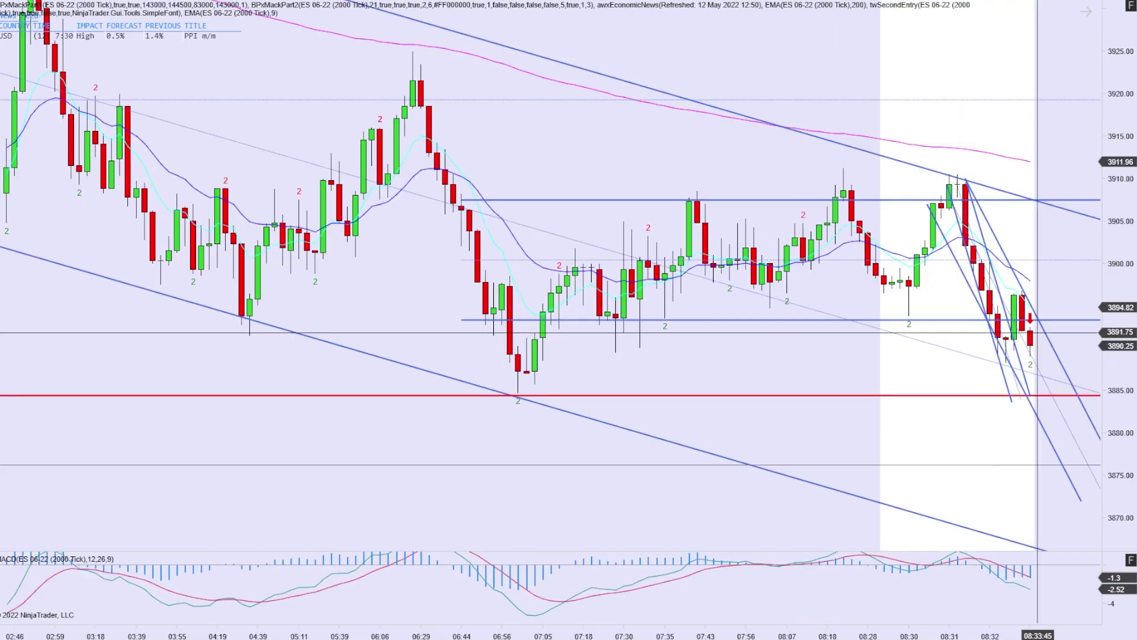
right_click(1063, 364)
click(1085, 389)
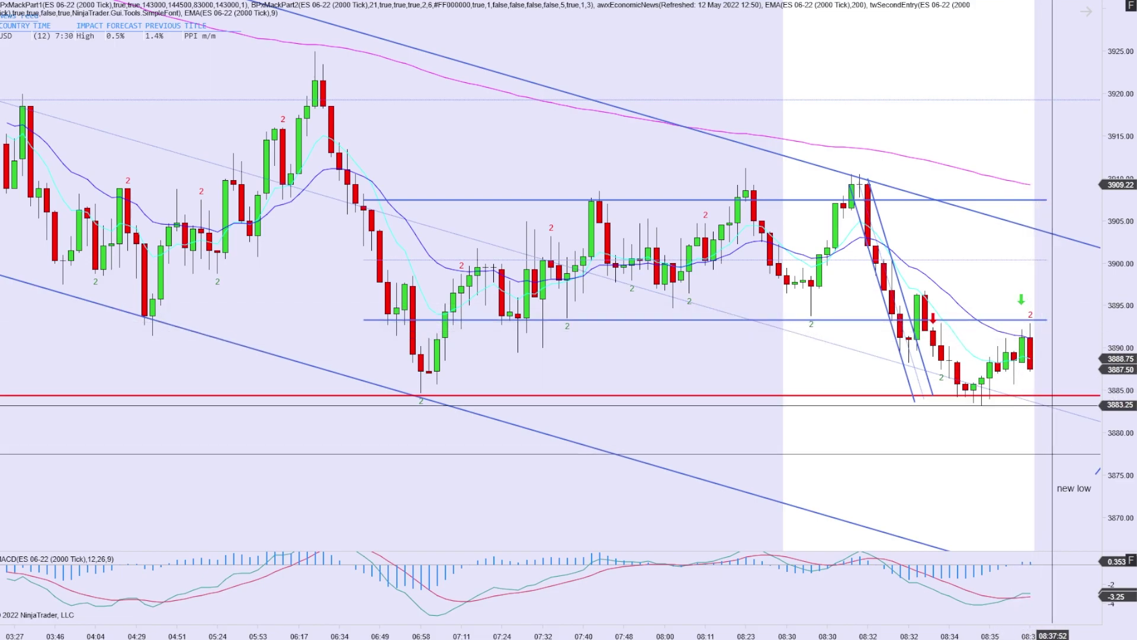
- Draw two successively wider descending trend channels, both starting at the 08:31 swing high and following the sell-off
click(988, 364)
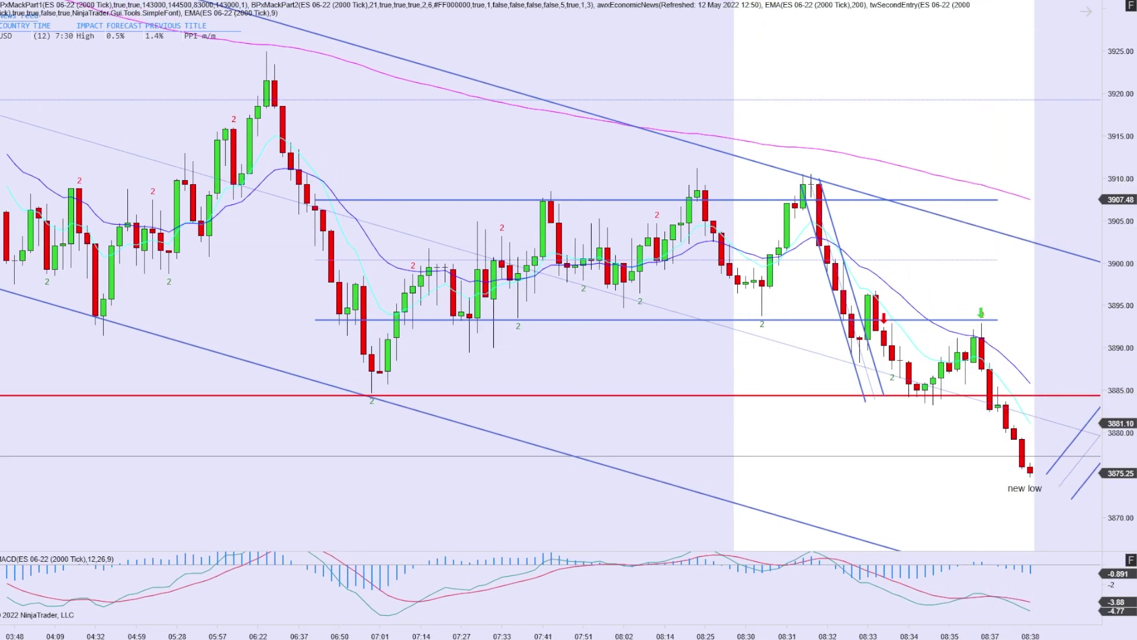
mouse_move(819, 182)
mouse_down()
mouse_move(951, 434)
mouse_move(947, 480)
mouse_move(933, 494)
mouse_up()
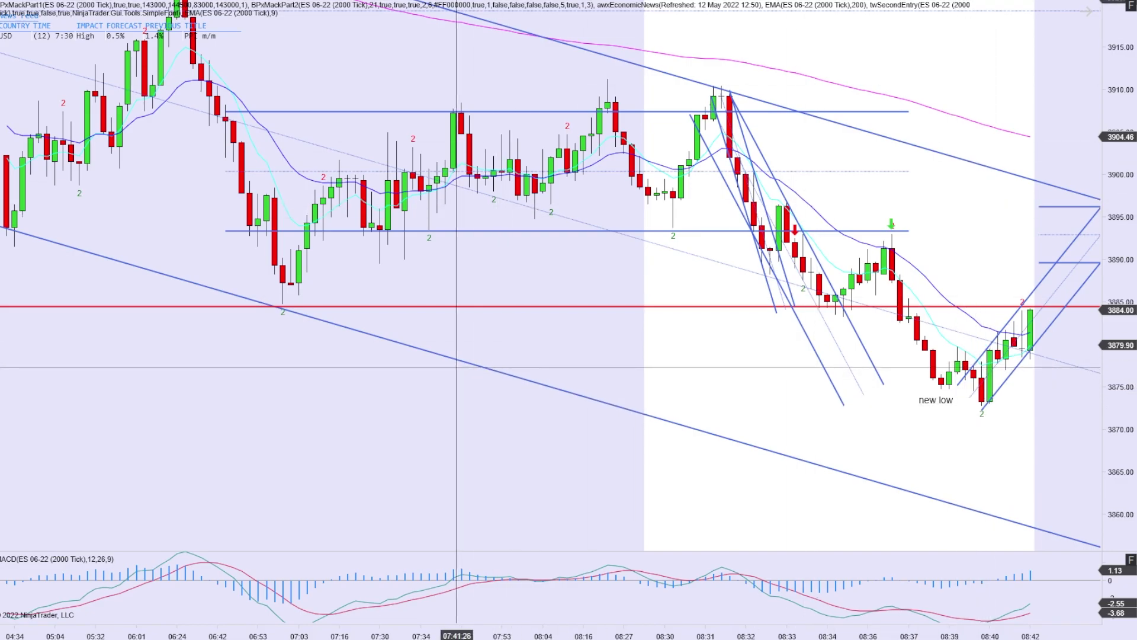
mouse_move(731, 93)
mouse_down()
mouse_move(1072, 450)
mouse_move(1085, 492)
mouse_move(1024, 495)
mouse_up()
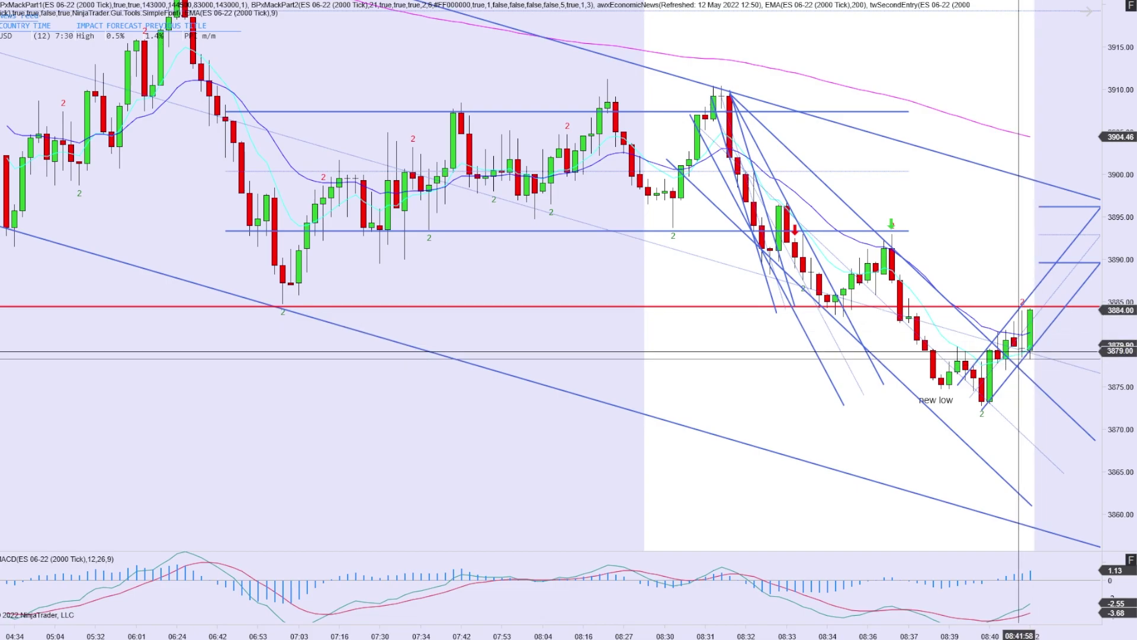
middle_click(1031, 319)
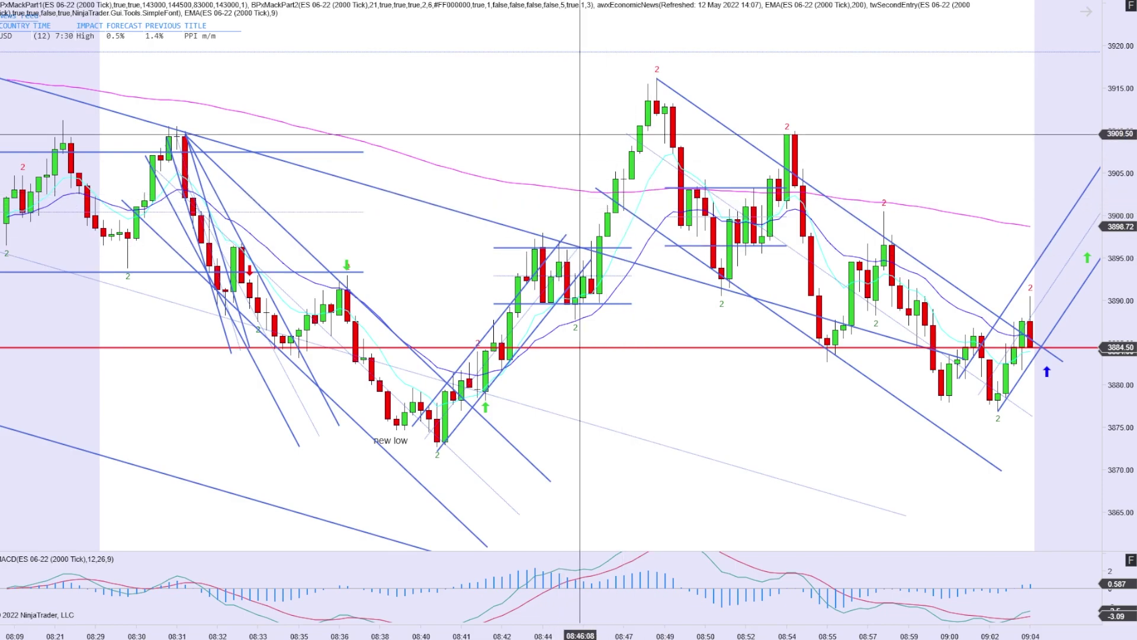
- Remove the short, steep ascending channel that starts at the 09:02 swing low
scroll(711, 386, up, 8)
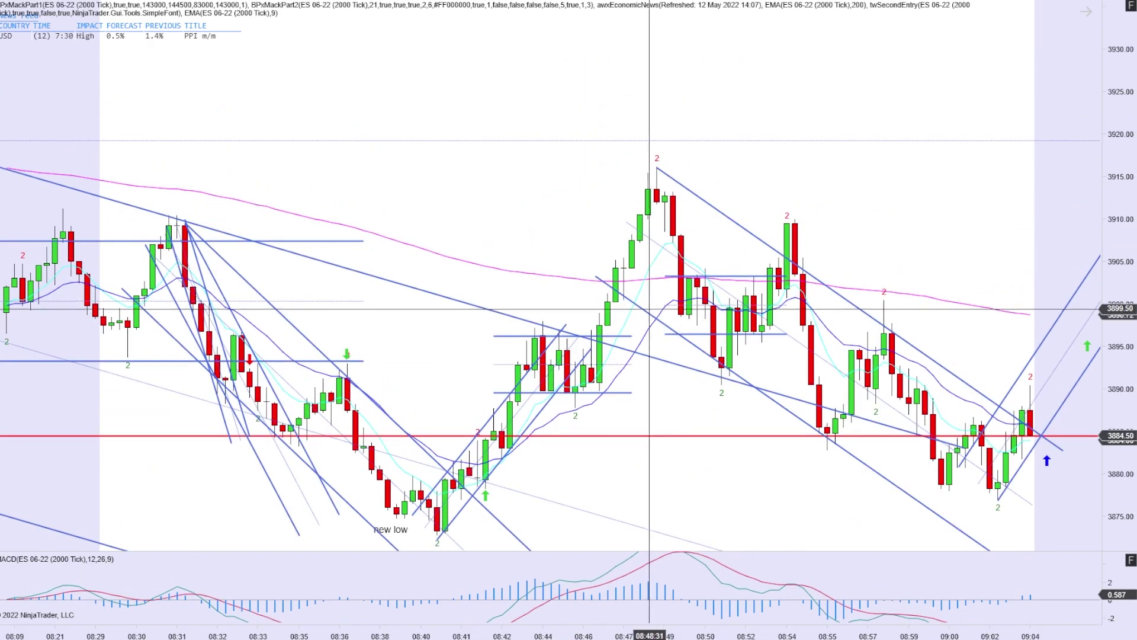
scroll(623, 294, up, 1)
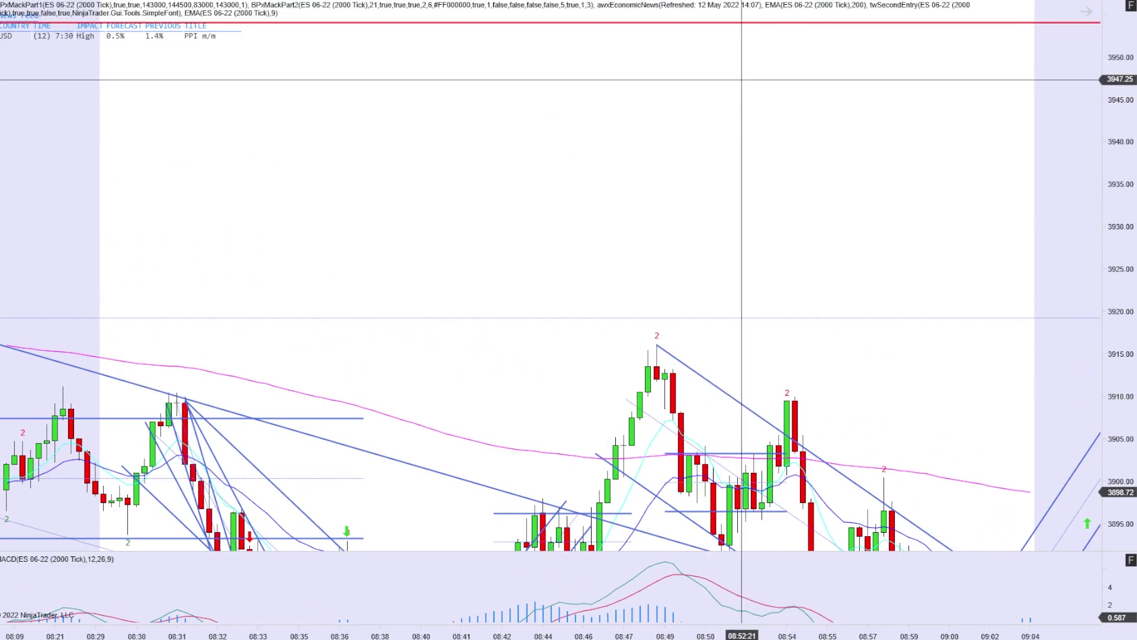
scroll(711, 178, down, 1)
scroll(705, 244, down, 8)
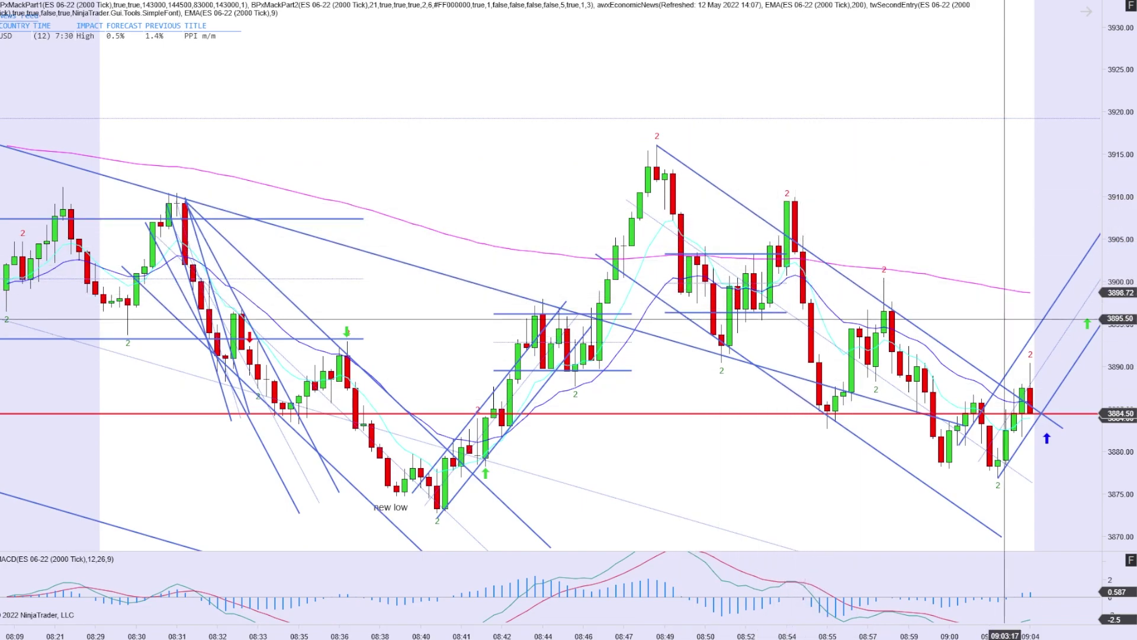
scroll(747, 181, down, 1)
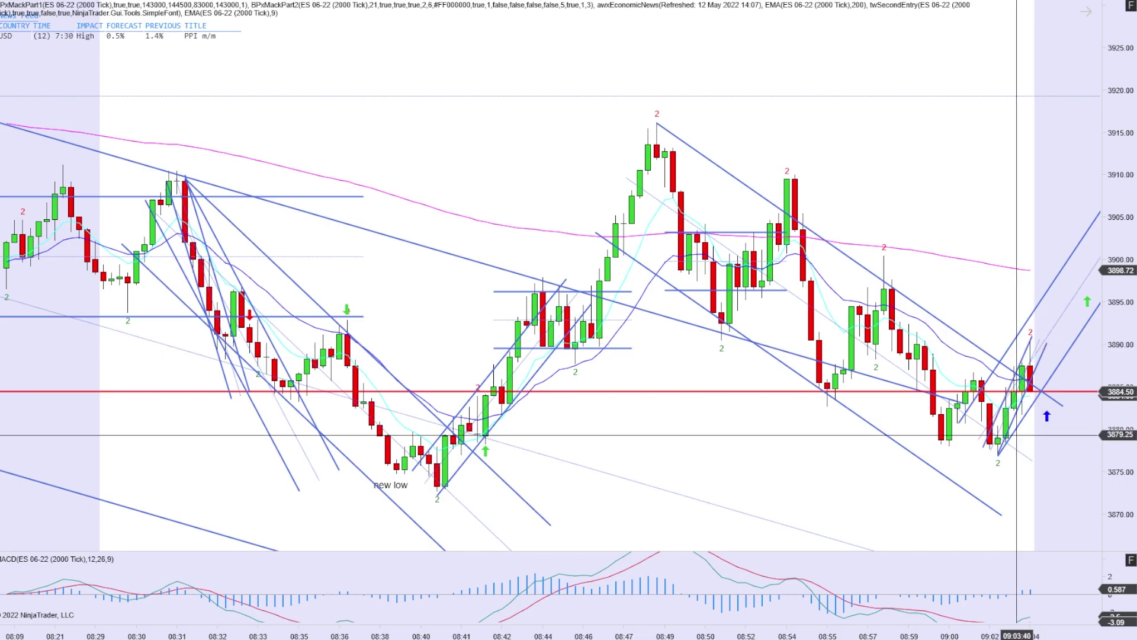
right_click(1041, 356)
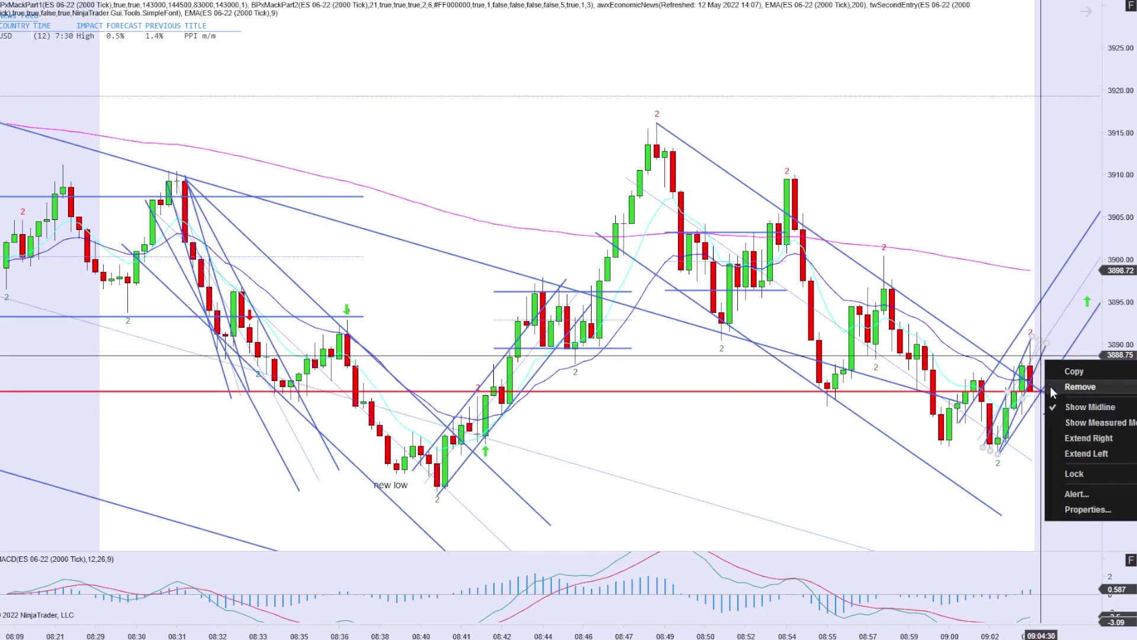
click(1041, 378)
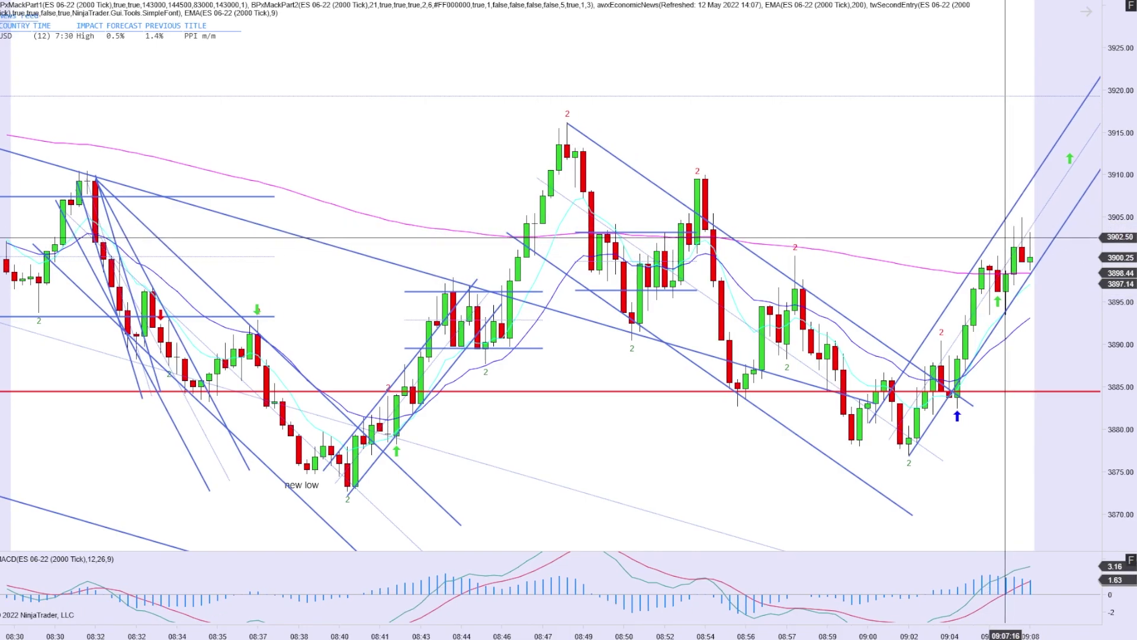
click(922, 269)
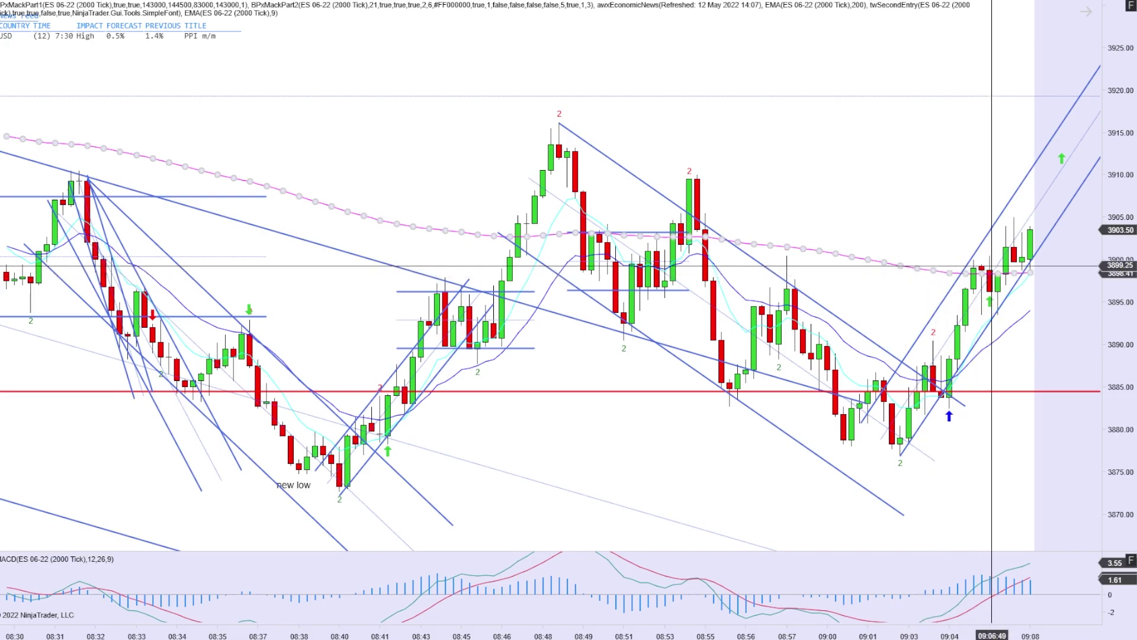
click(976, 281)
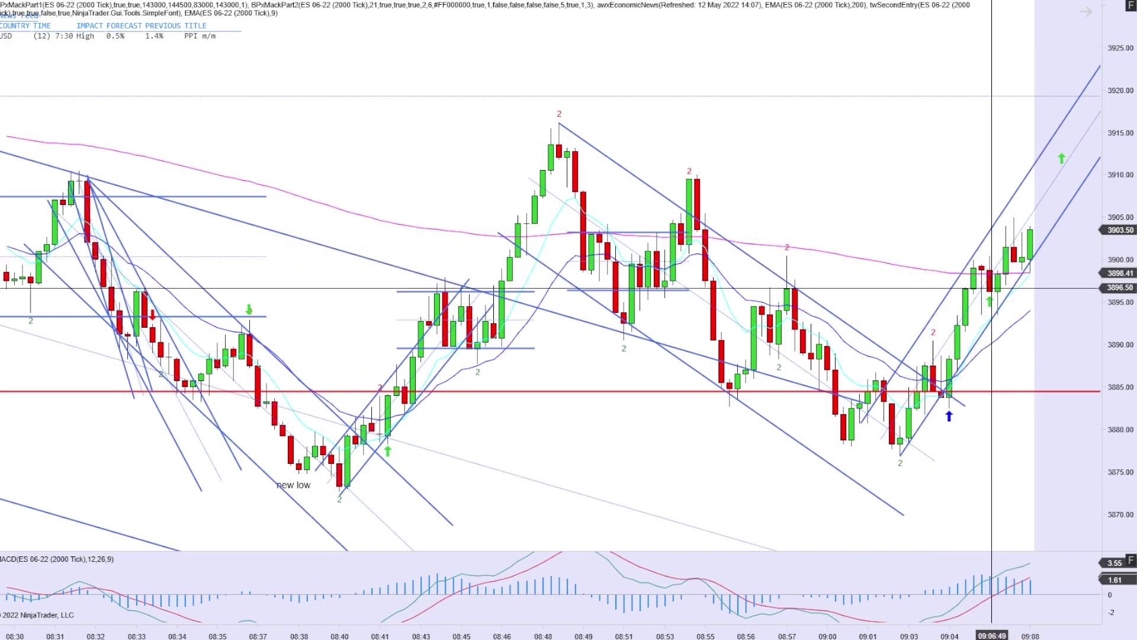
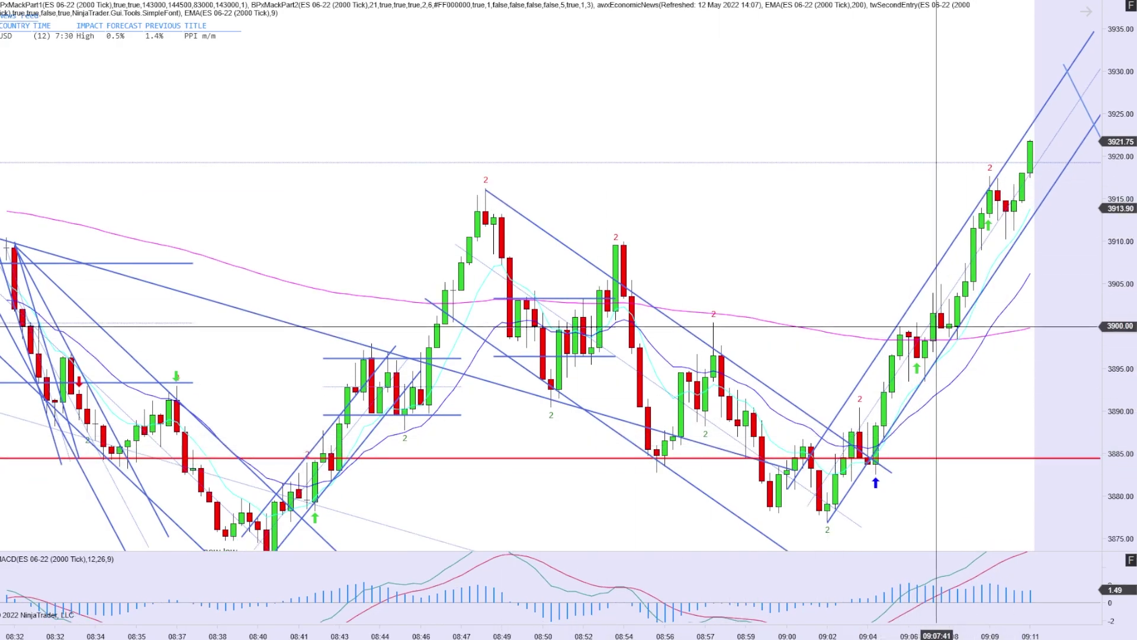
click(1006, 247)
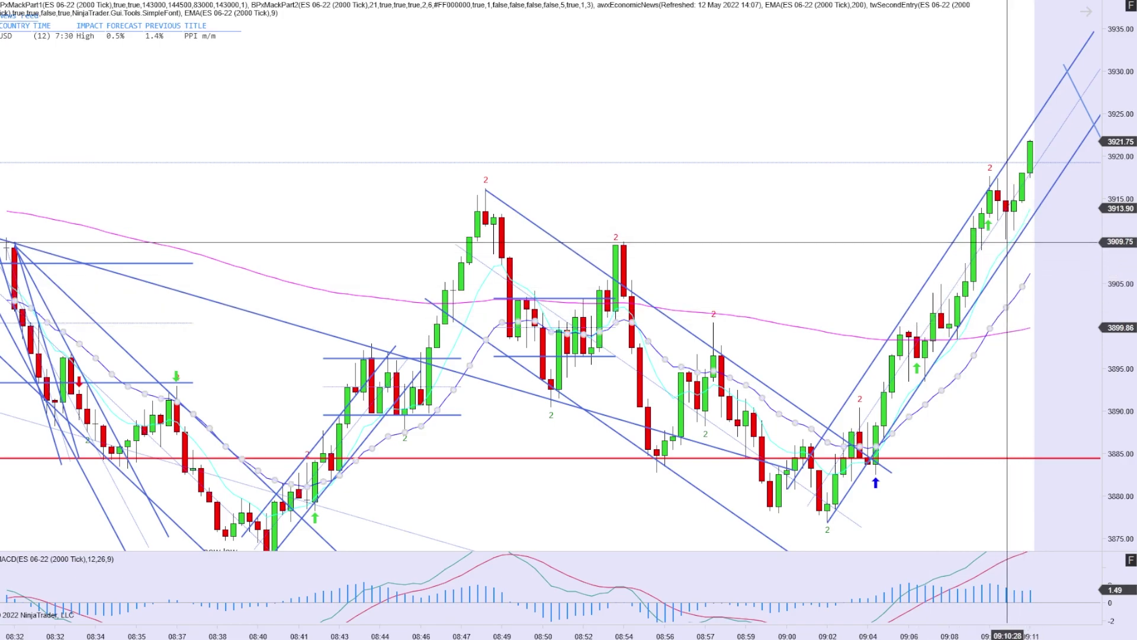
click(947, 336)
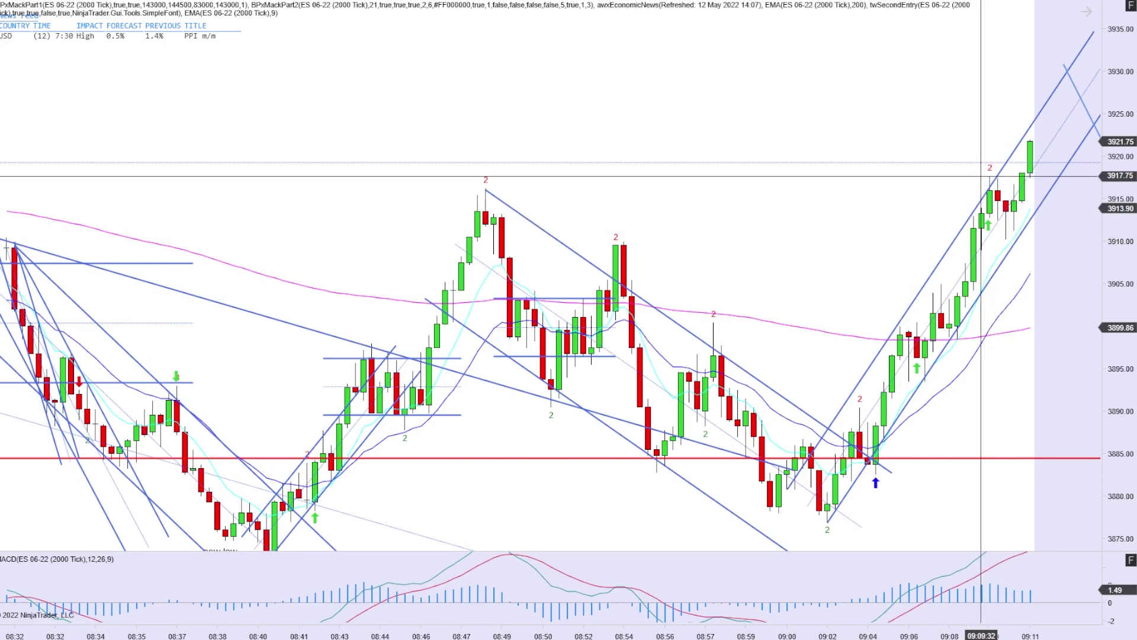
click(973, 188)
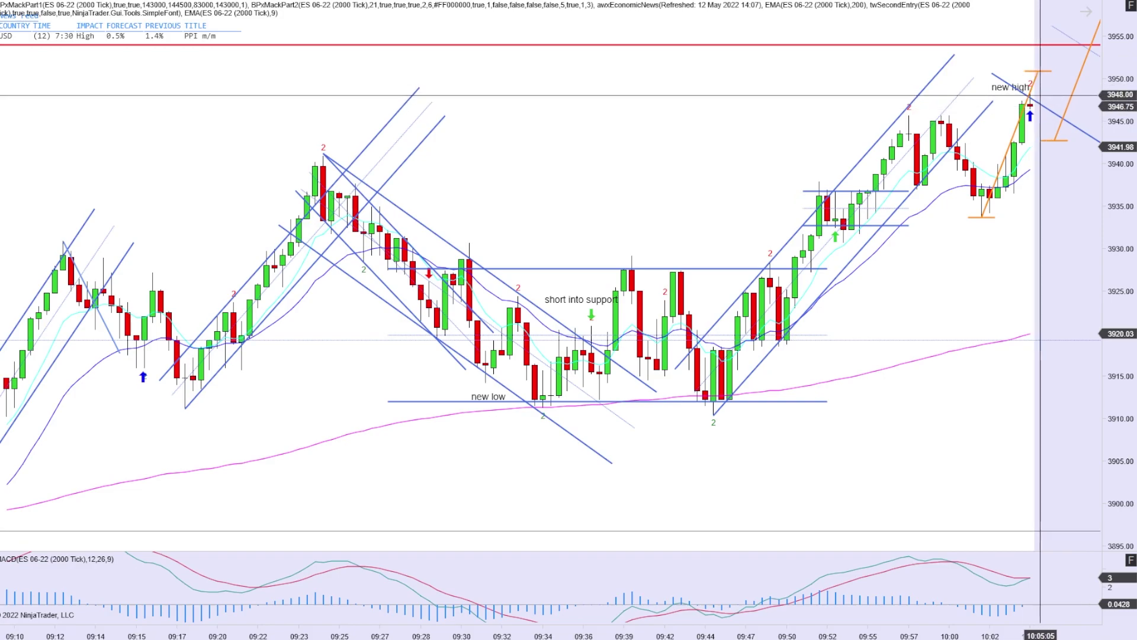
- Mark the pullback bar at about 10:43 with a red down arrow above it
scroll(1041, 94, up, 2)
drag(1041, 94, 1026, 165)
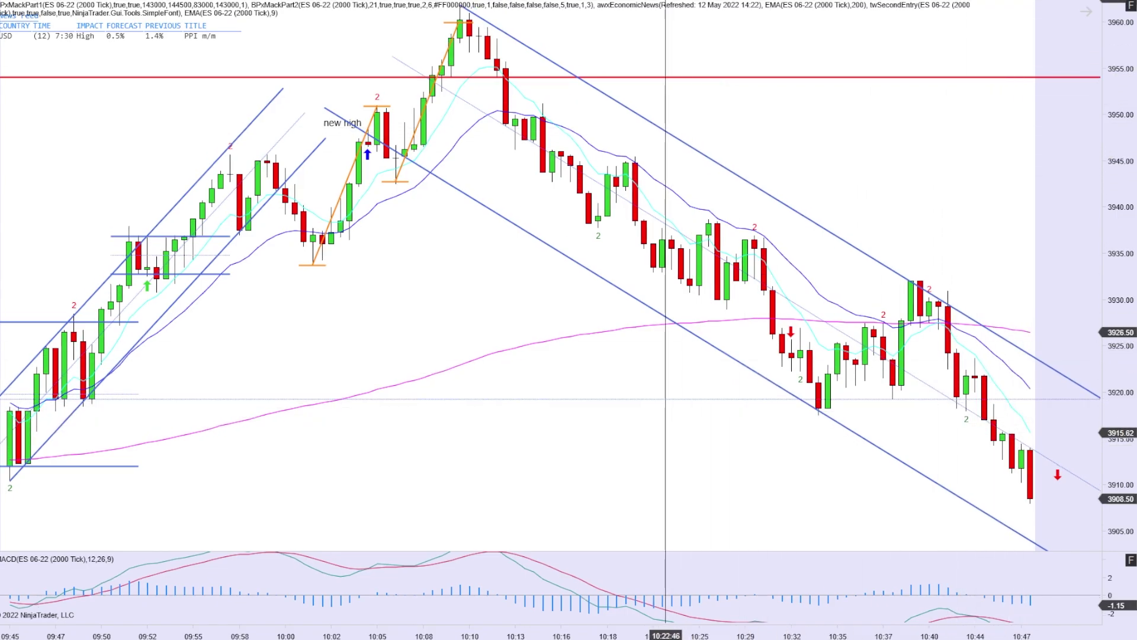
click(667, 2)
click(667, 48)
click(963, 367)
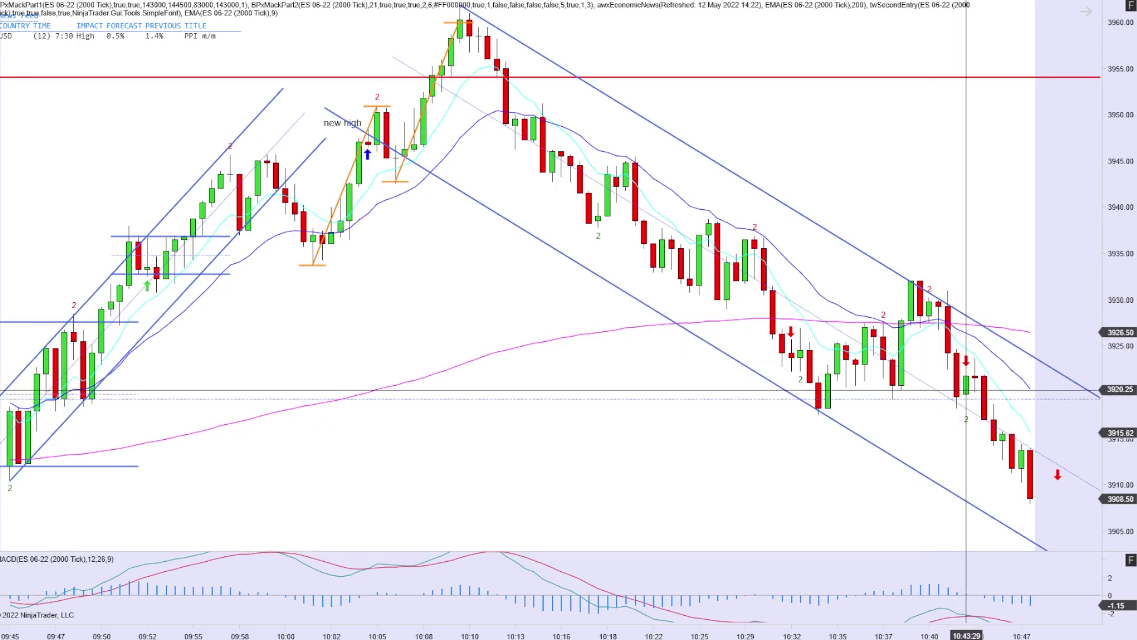
- Extend the long descending channel from the 10:10 high further along its existing slope
click(957, 327)
drag(1013, 251, 1083, 435)
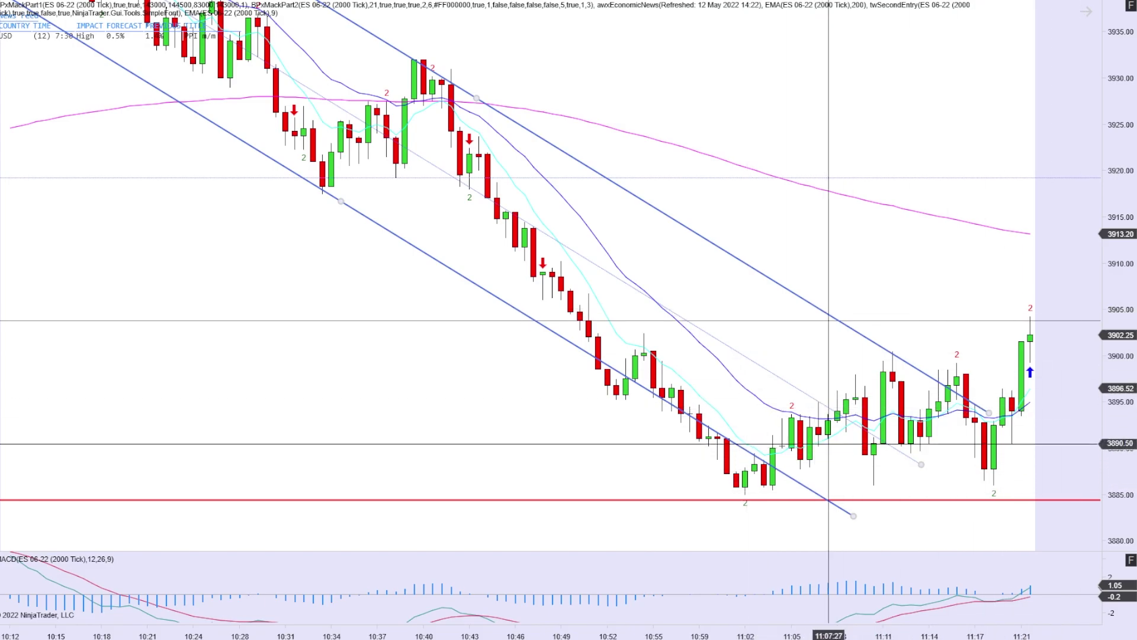
drag(921, 465, 990, 506)
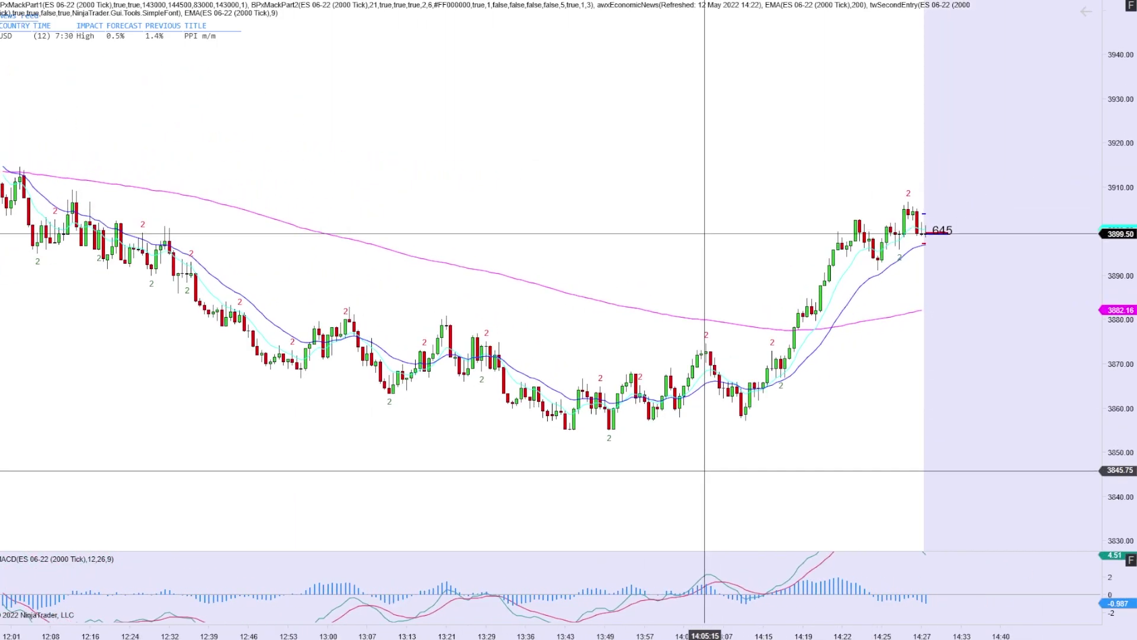
- Examine the unmarked afternoon price action from about 12:00 to 14:27, including the rally around 14:15
scroll(758, 343, up, 2)
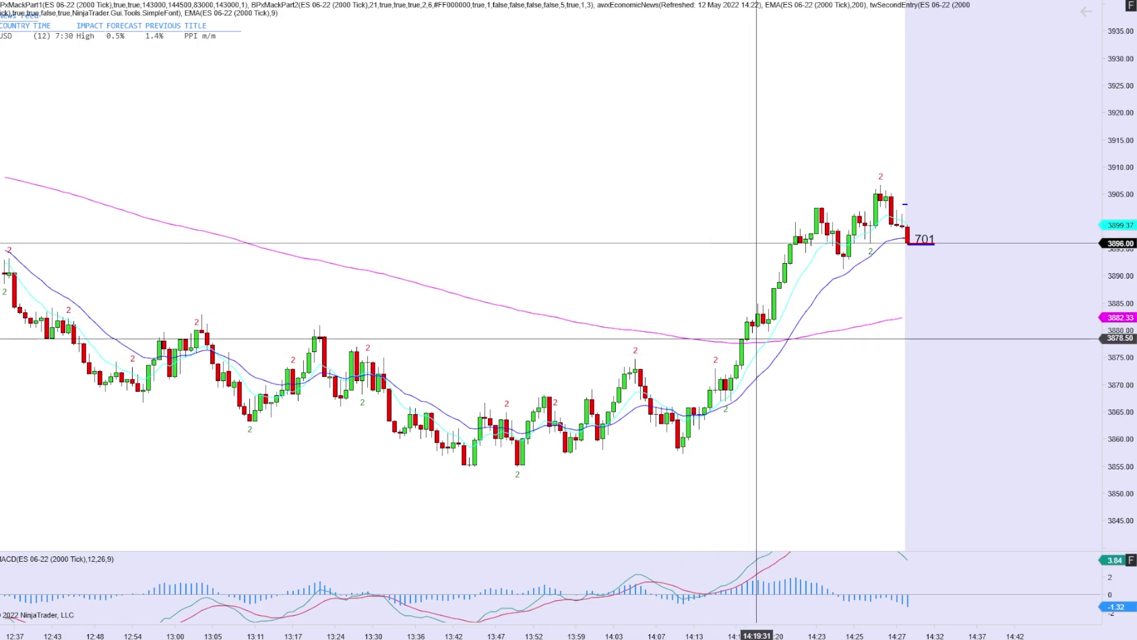
scroll(777, 230, up, 3)
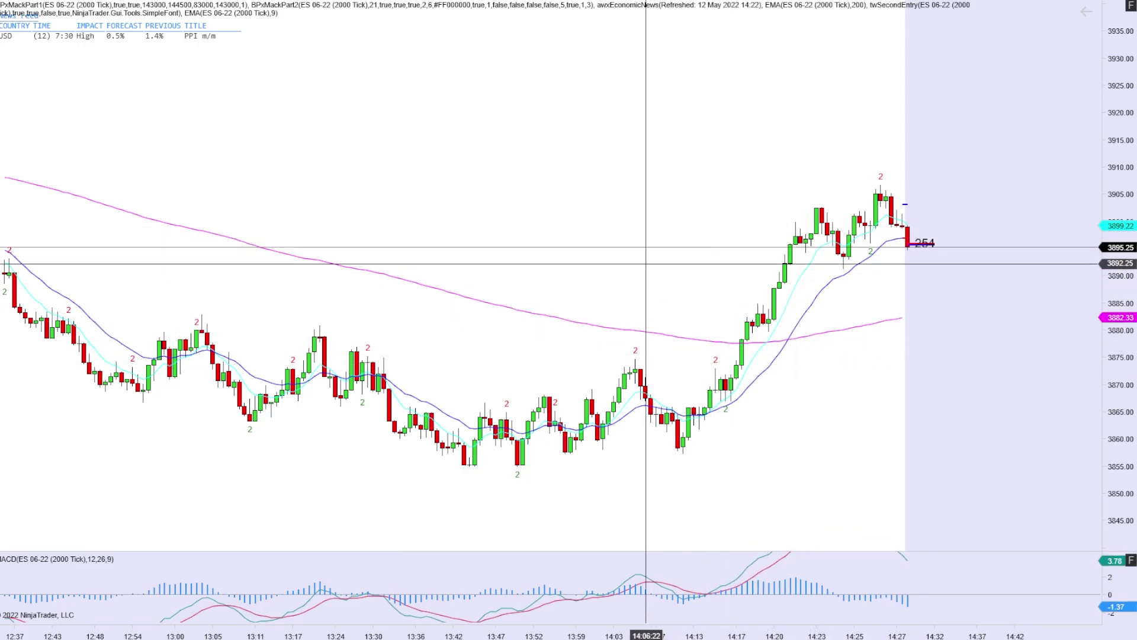
scroll(905, 211, up, 5)
scroll(995, 325, down, 3)
scroll(947, 323, up, 4)
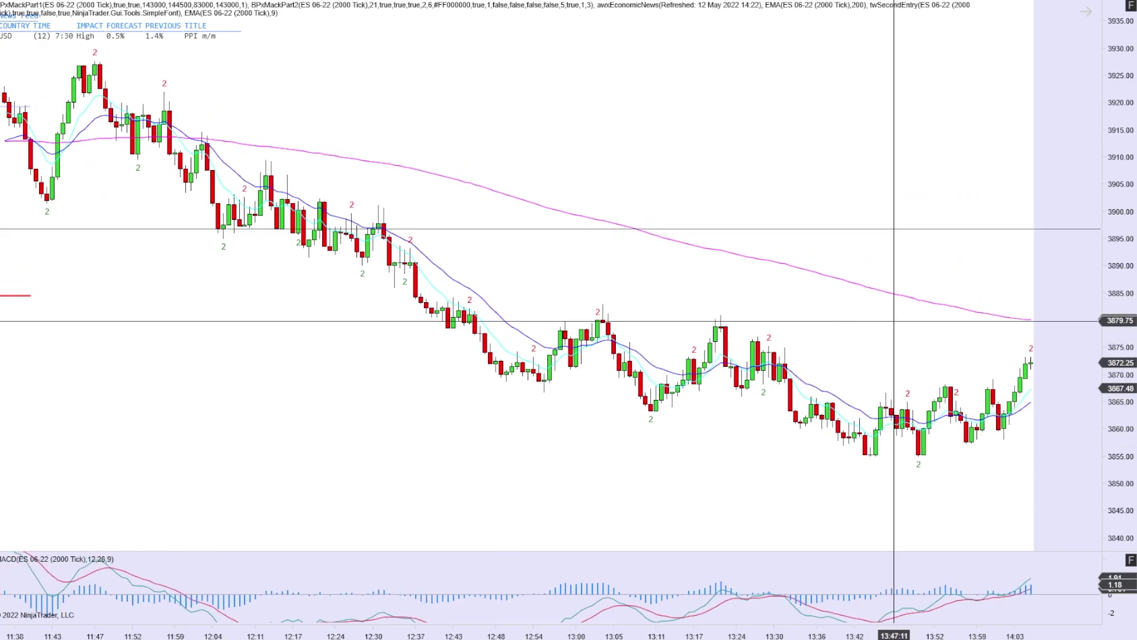
scroll(894, 229, down, 2)
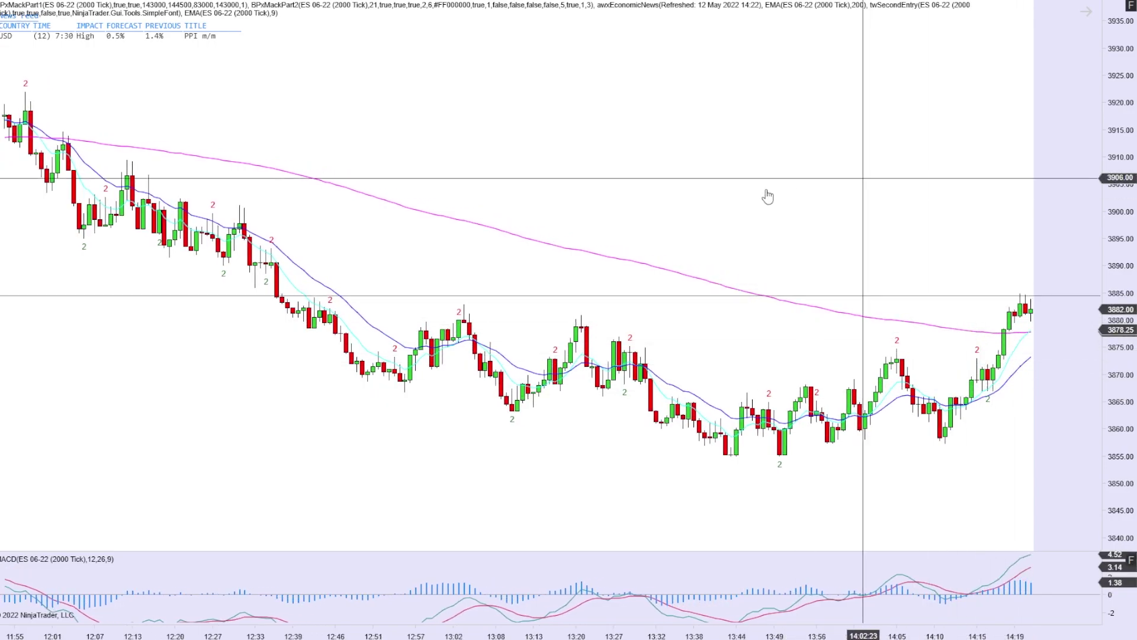
- Review the marked-up morning session from about 11:09 back to 08:30, compressing the price scale to see all channels and entry arrows
scroll(800, 190, up, 10)
scroll(936, 208, up, 10)
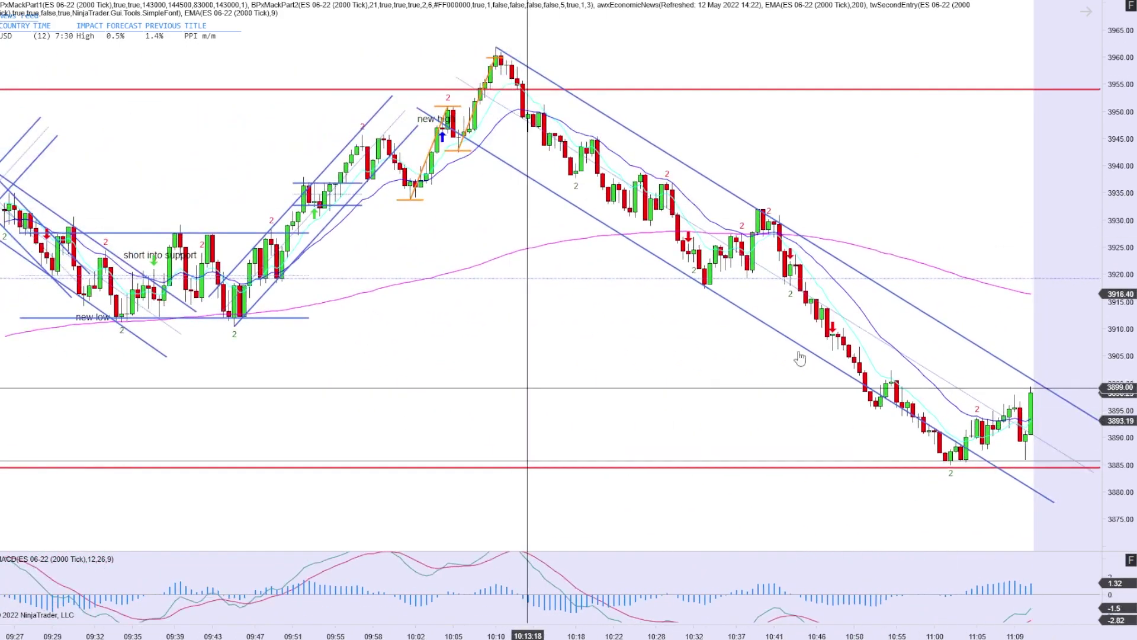
scroll(800, 358, left, 10)
scroll(959, 474, down, 5)
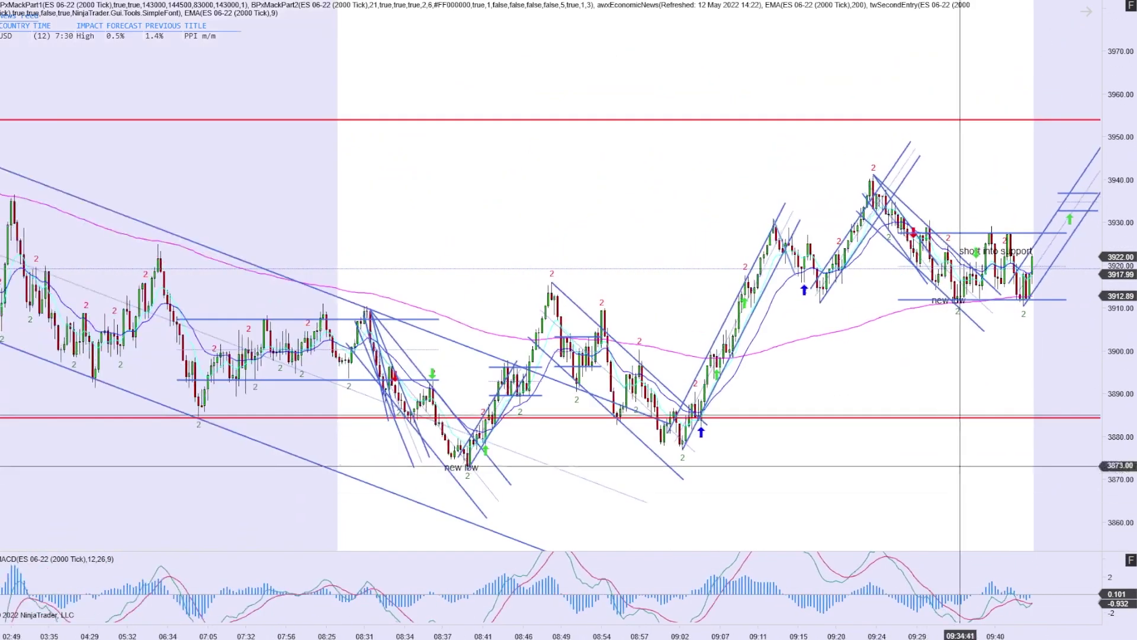
drag(1116, 333, 1009, 579)
scroll(950, 380, up, 5)
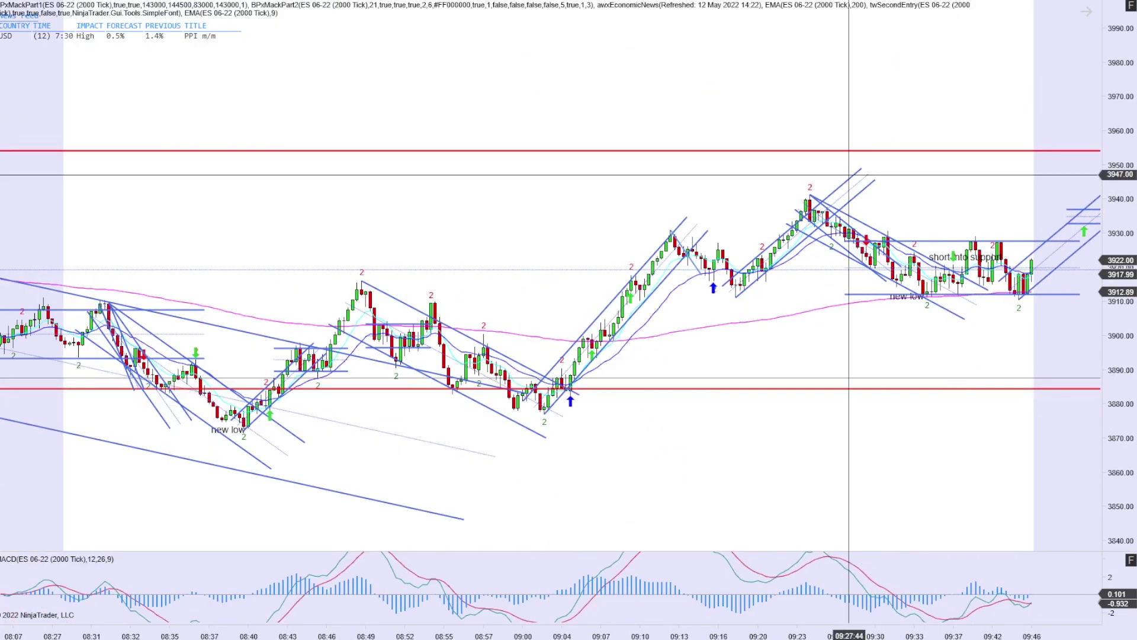